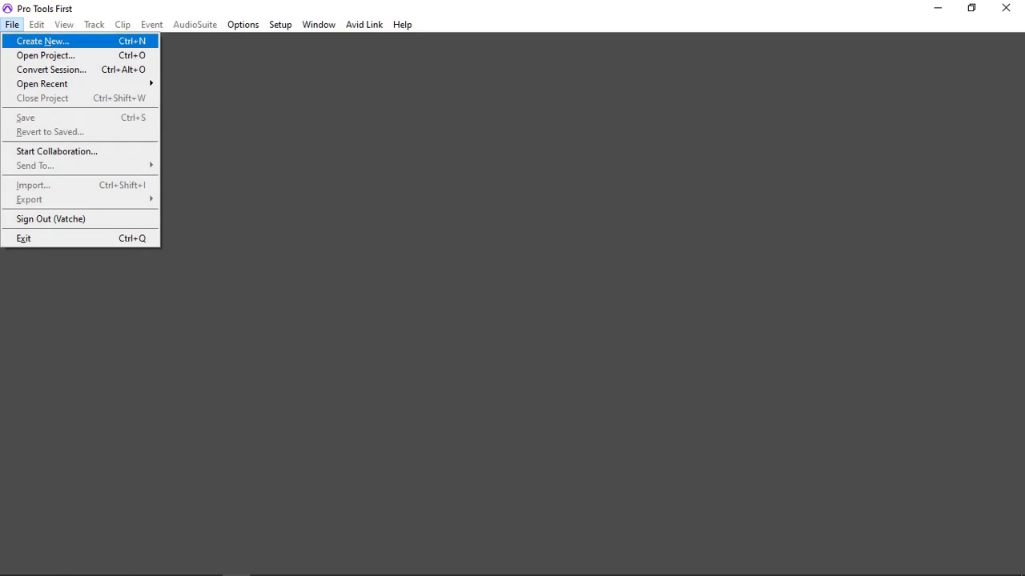
- Start a new empty project named 'Test 2021 07 20'
{"action": "key", "text": "Return"}
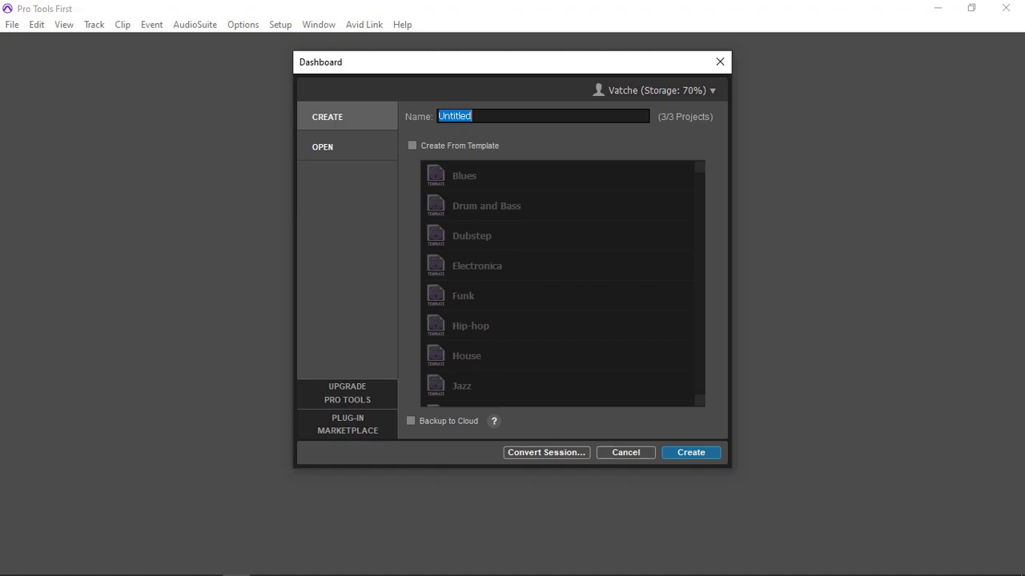
{"action": "type", "text": "Test 2021 07 20"}
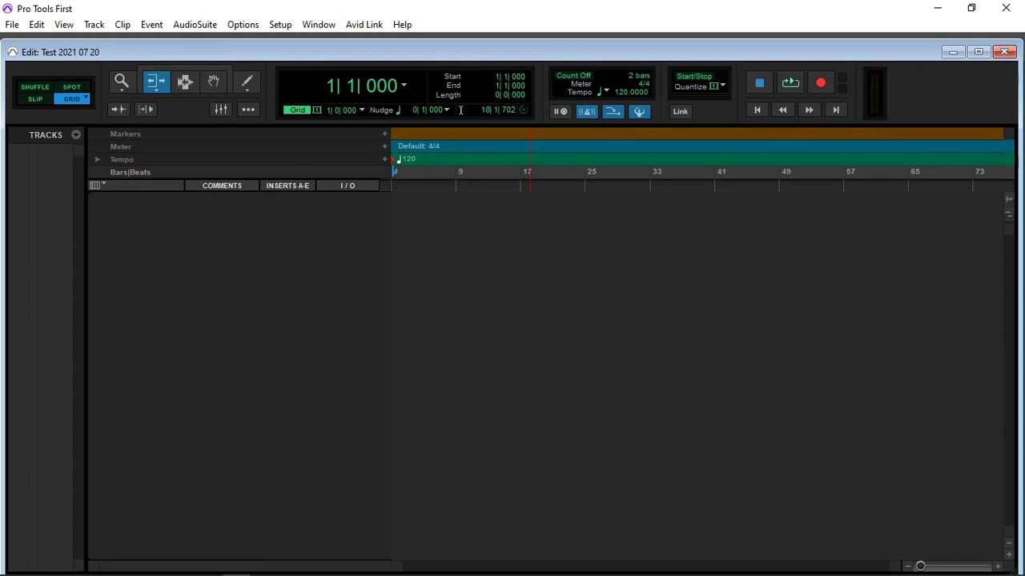
- Add 16 mono audio tracks and show them in the Mix window
{"action": "key", "text": "alt+t"}
{"action": "key", "text": "Return"}
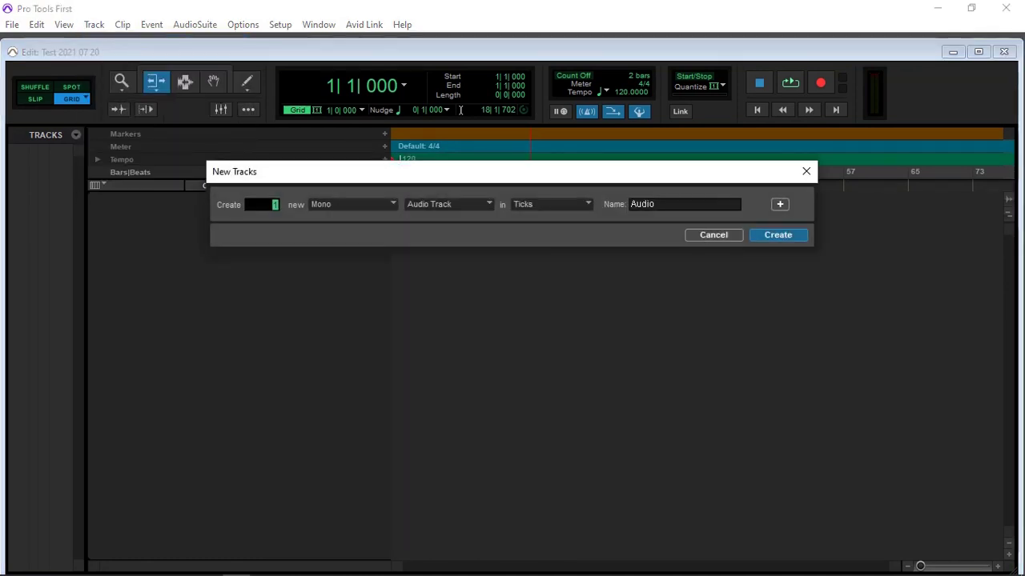
{"action": "type", "text": "16"}
{"action": "key", "text": "Return"}
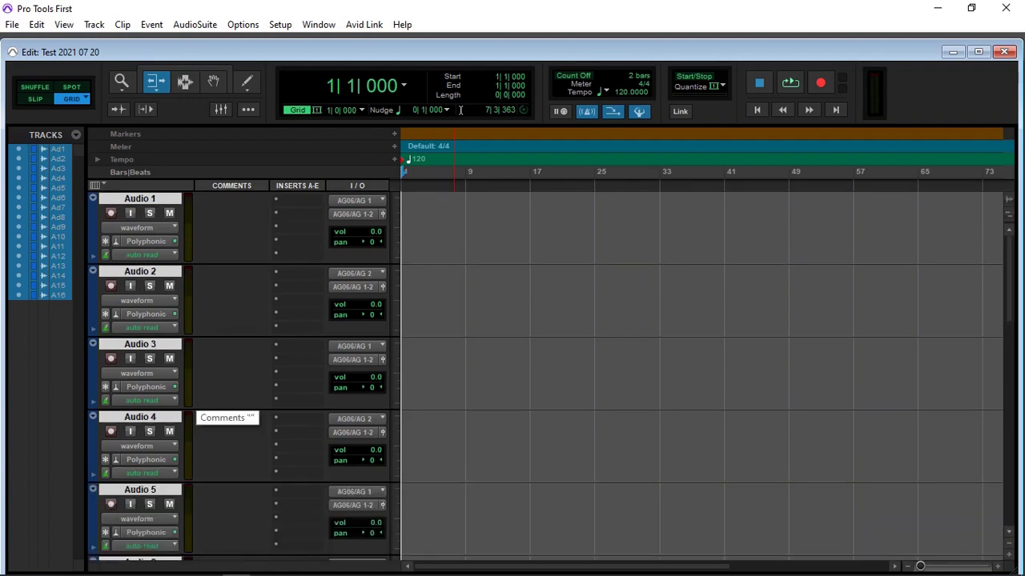
{"action": "key", "text": "ctrl+equal"}
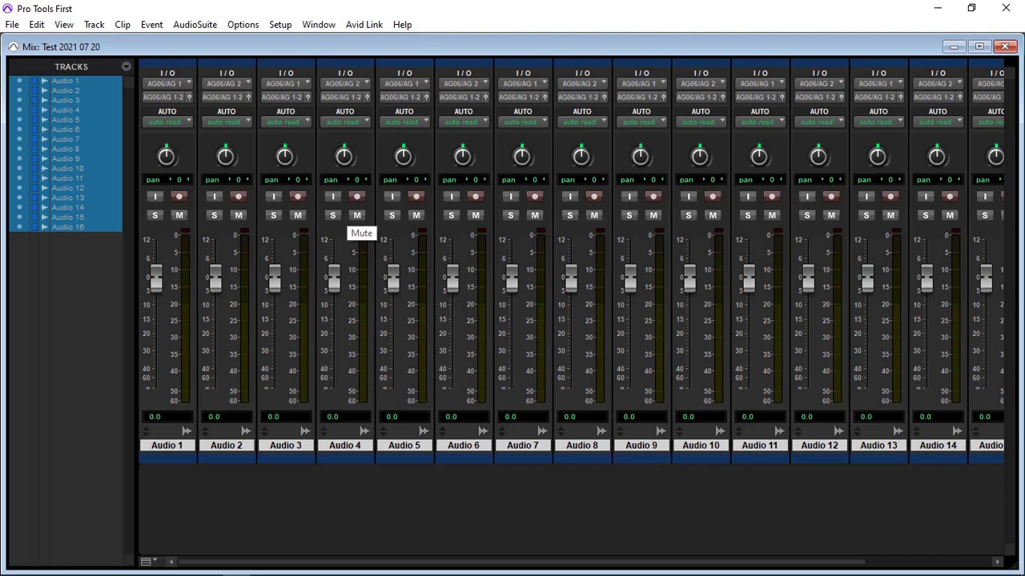
- Switch from the Mix window back to the Edit window with Ctrl+=
{"action": "key", "text": "ctrl+equal"}
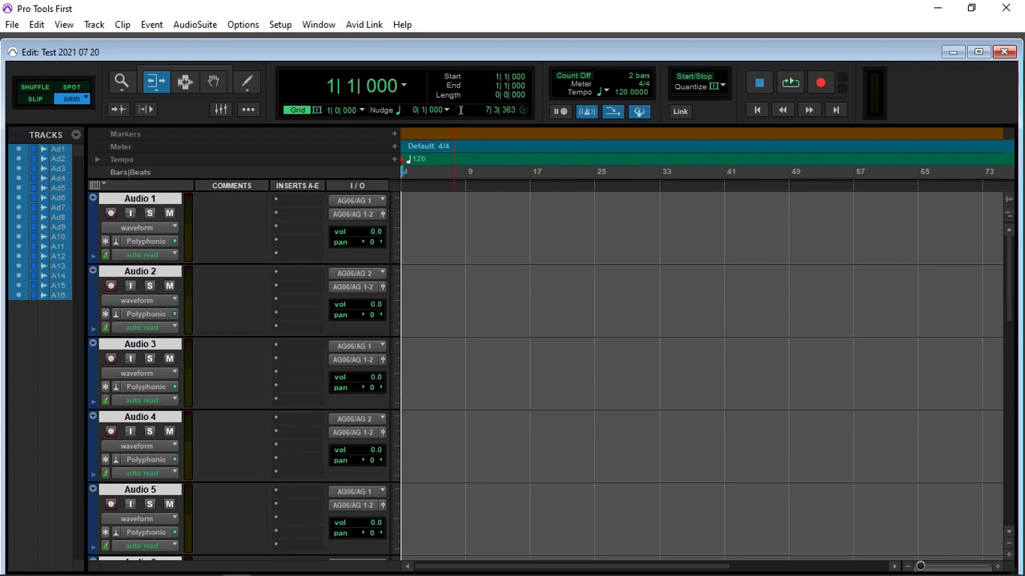
{"action": "key", "text": "alt"}
{"action": "key", "text": "f"}
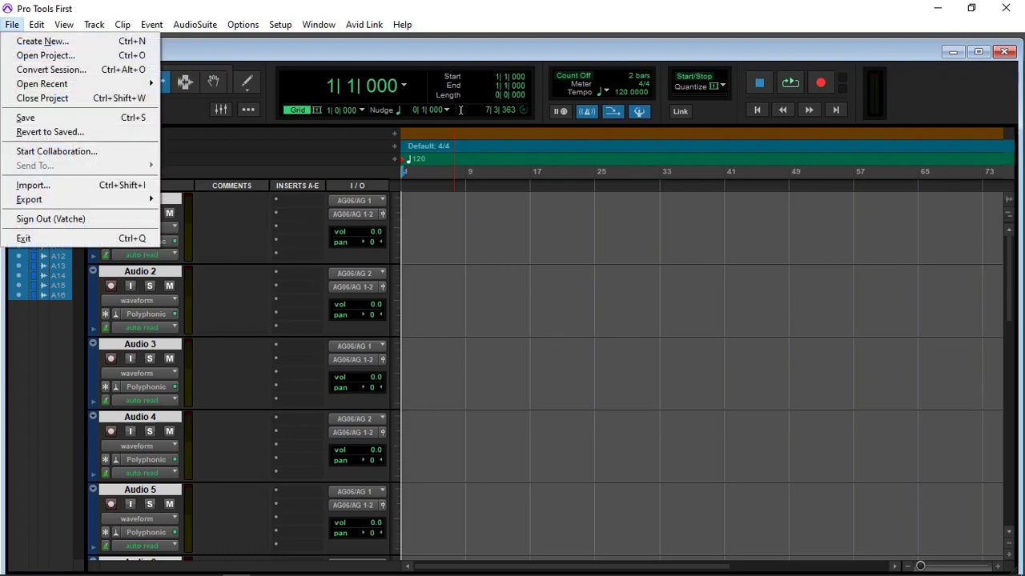
{"action": "key", "text": "Down"}
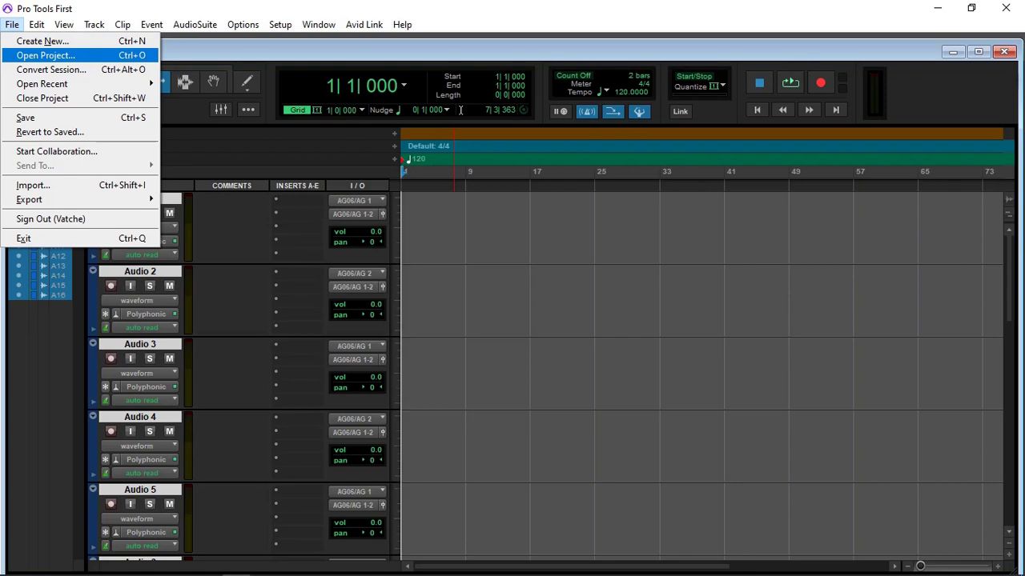
{"action": "key", "text": "Return"}
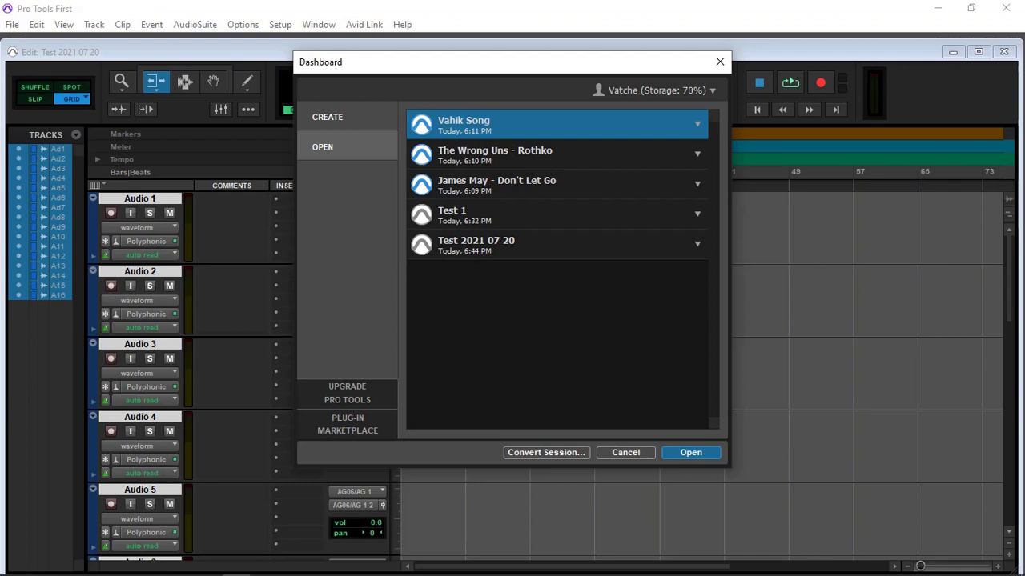
{"action": "left_click", "coordinate": [497, 155]}
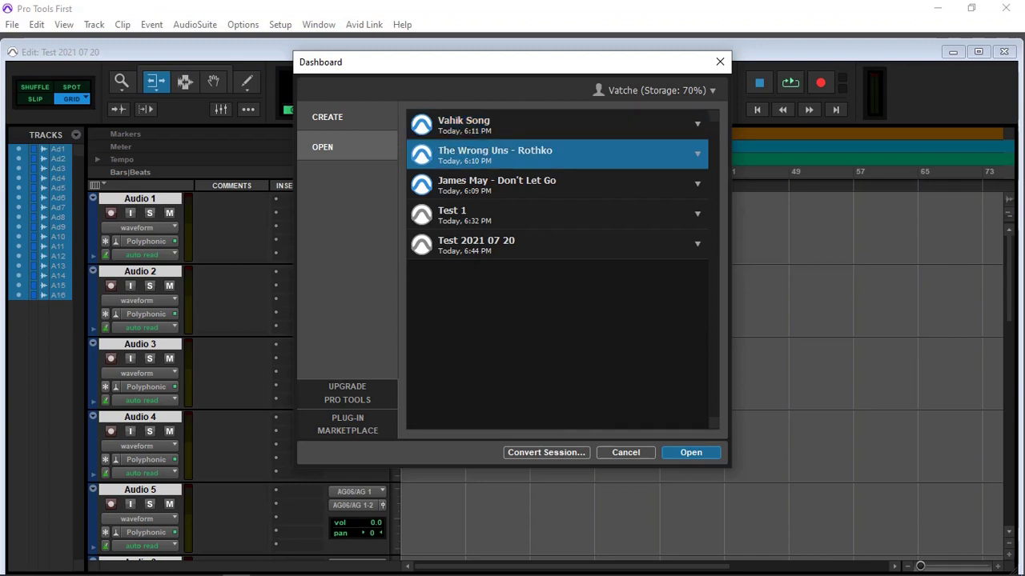
{"action": "left_click", "coordinate": [496, 185]}
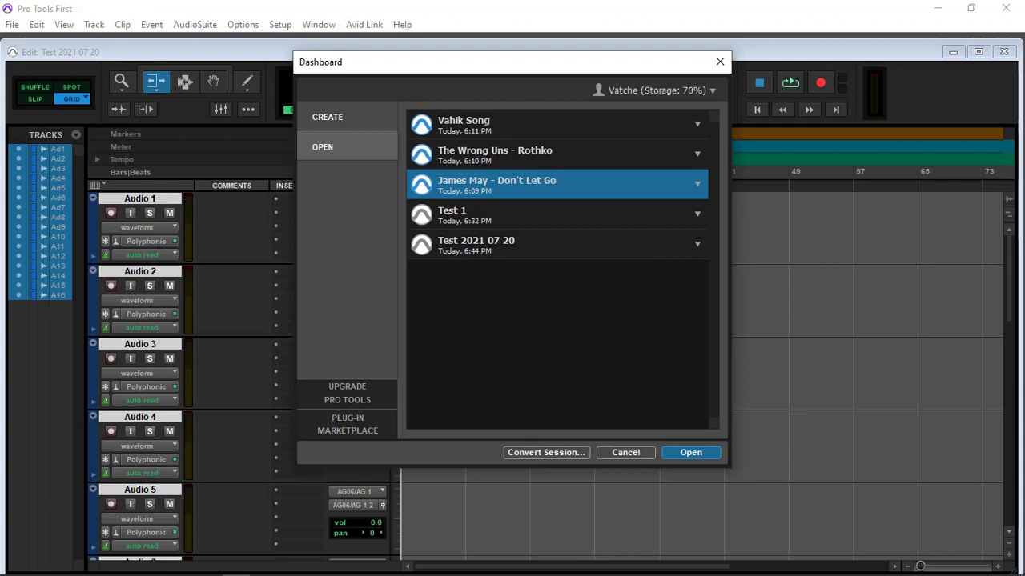
{"action": "left_click", "coordinate": [697, 183]}
{"action": "key", "text": "Escape"}
{"action": "key", "text": "Escape"}
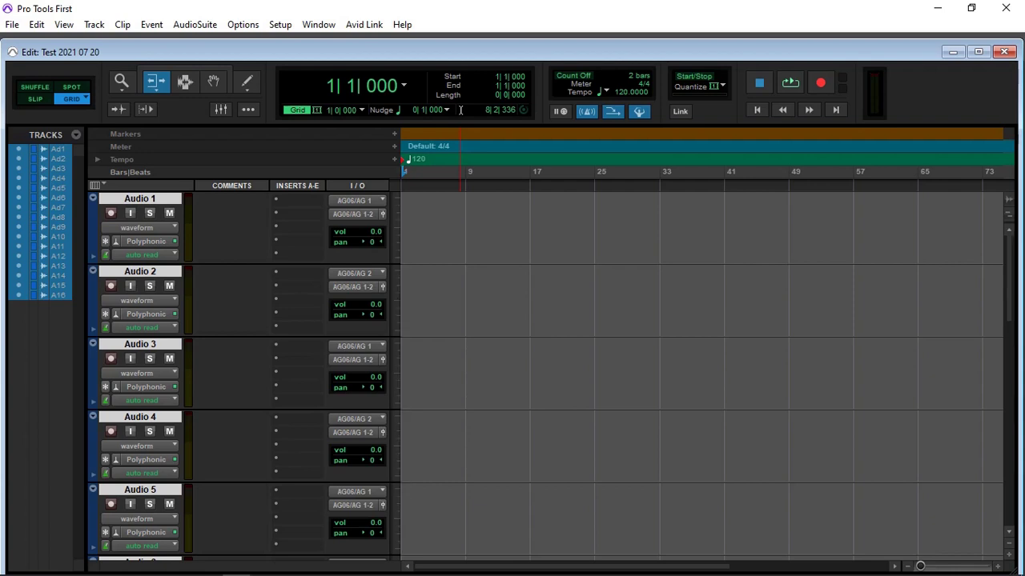
- Close the current session from the File menu, answering the save prompt
{"action": "key", "text": "alt"}
{"action": "key", "text": "Down"}
{"action": "key", "text": "Down"}
{"action": "key", "text": "Down"}
{"action": "key", "text": "Down"}
{"action": "key", "text": "Down"}
{"action": "key", "text": "Down"}
{"action": "key", "text": "Down"}
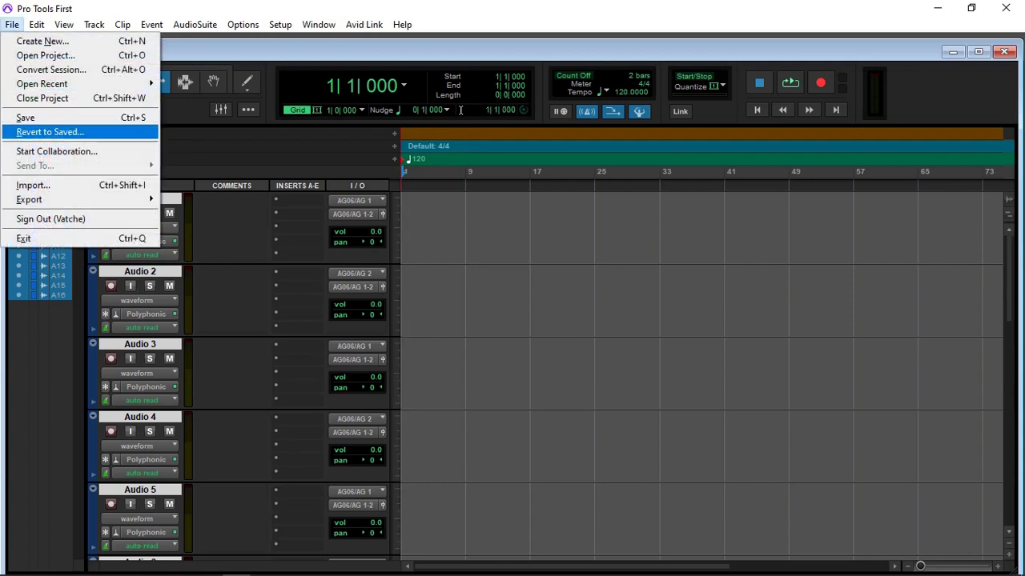
{"action": "key", "text": "Down"}
{"action": "key", "text": "Down"}
{"action": "key", "text": "Up"}
{"action": "key", "text": "Up"}
{"action": "key", "text": "Up"}
{"action": "key", "text": "Up"}
{"action": "key", "text": "Return"}
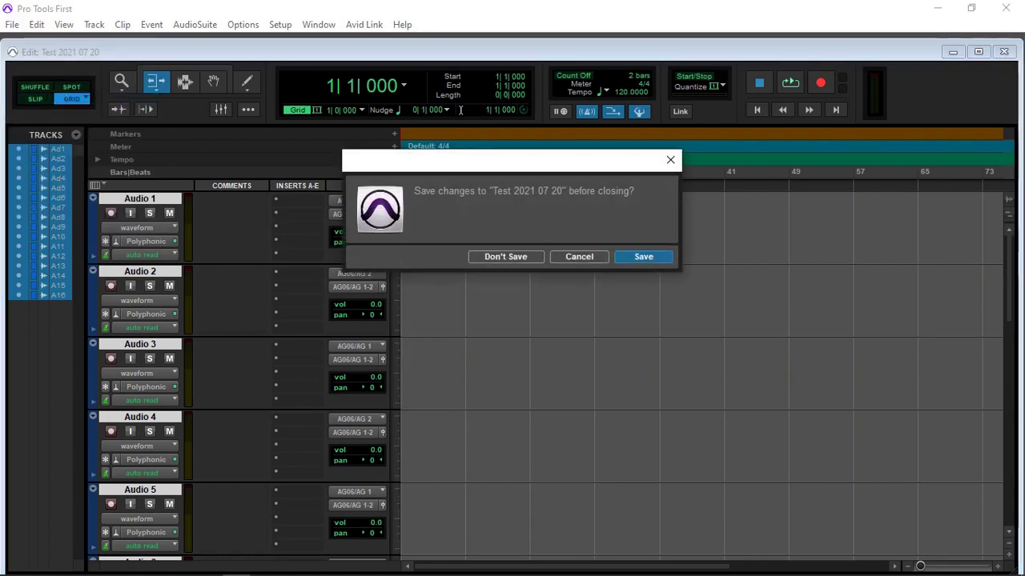
{"action": "key", "text": "Return"}
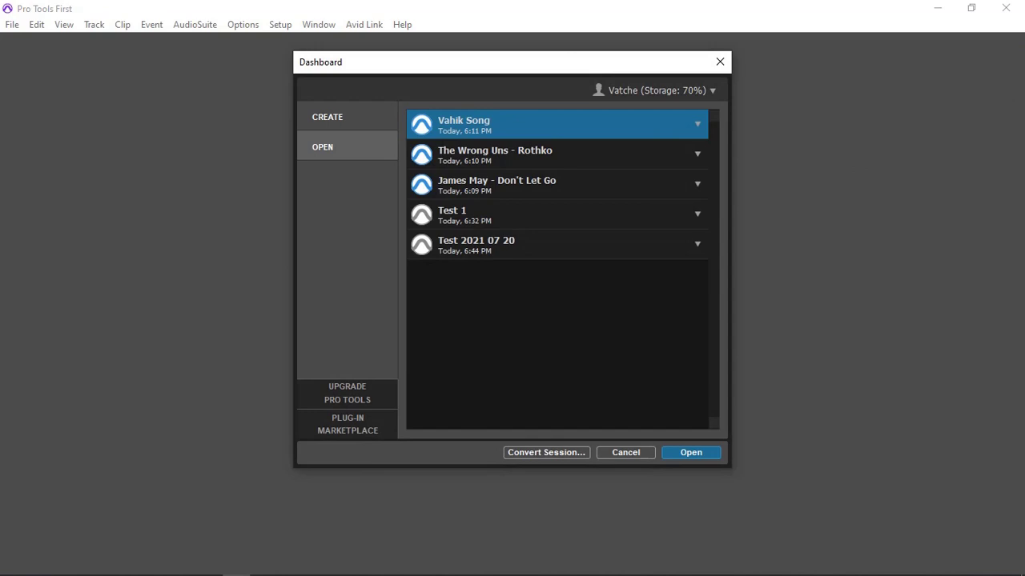
- Browse the Dashboard projects and their options, leaving James May - Don't Let Go selected
{"action": "left_click", "coordinate": [497, 185]}
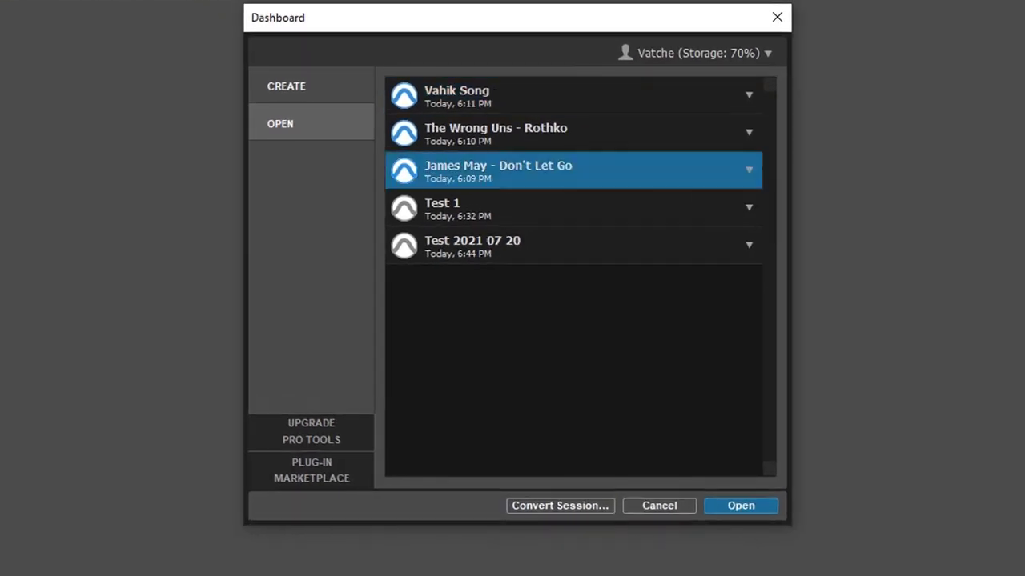
{"action": "key", "text": "Up"}
{"action": "key", "text": "Up"}
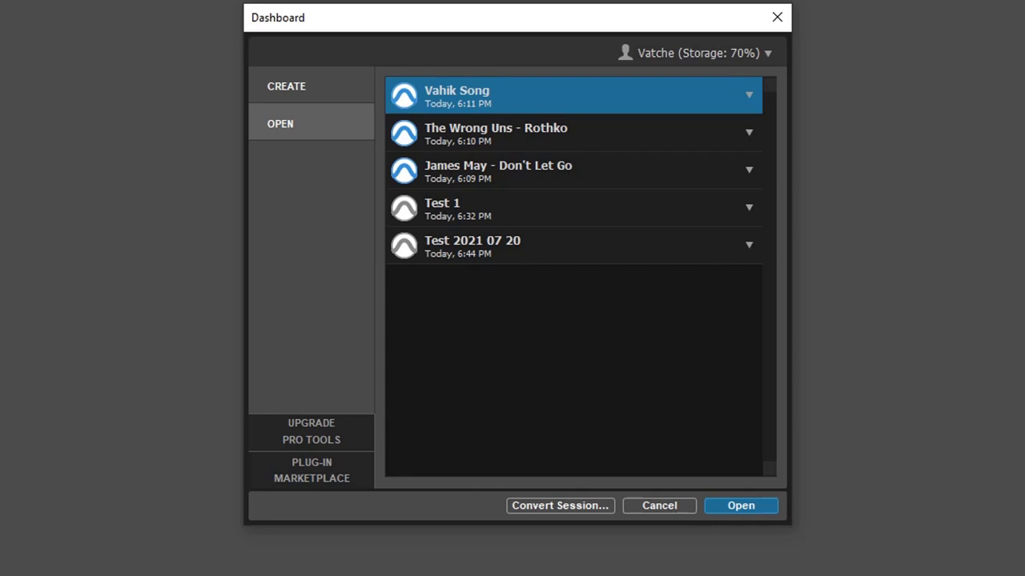
{"action": "left_click", "coordinate": [497, 207]}
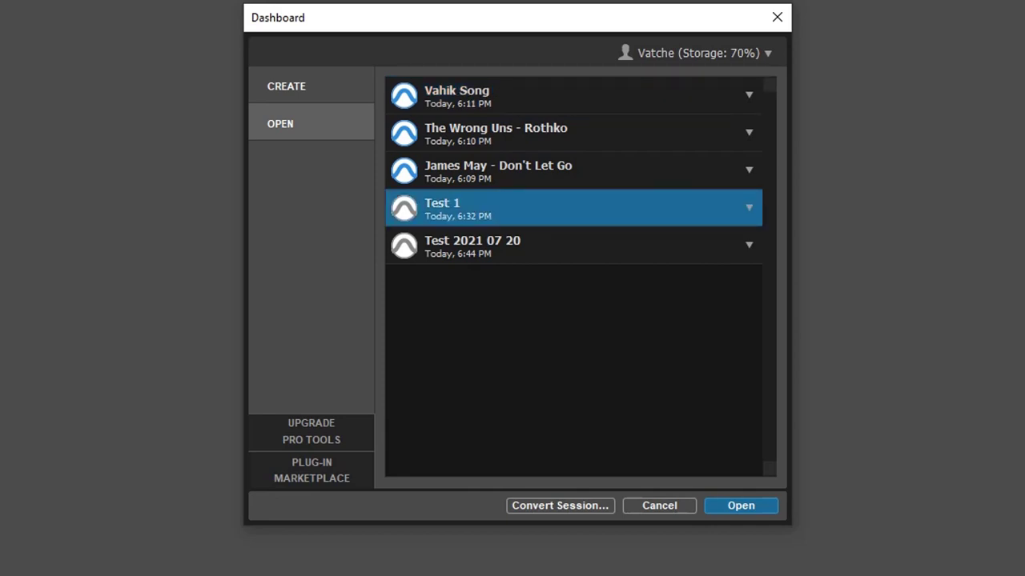
{"action": "left_click", "coordinate": [748, 245]}
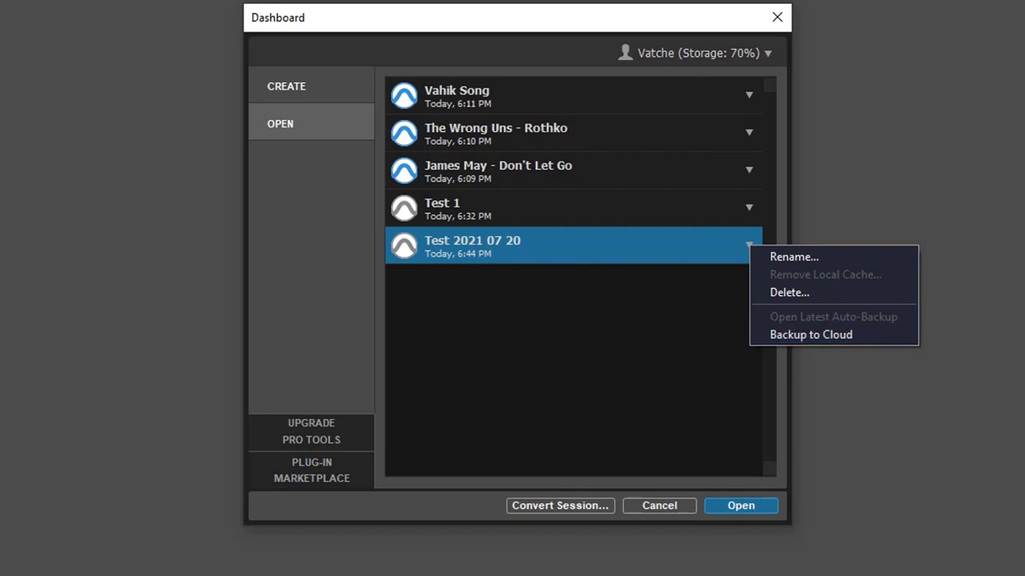
{"action": "key", "text": "Escape"}
{"action": "left_click", "coordinate": [497, 133]}
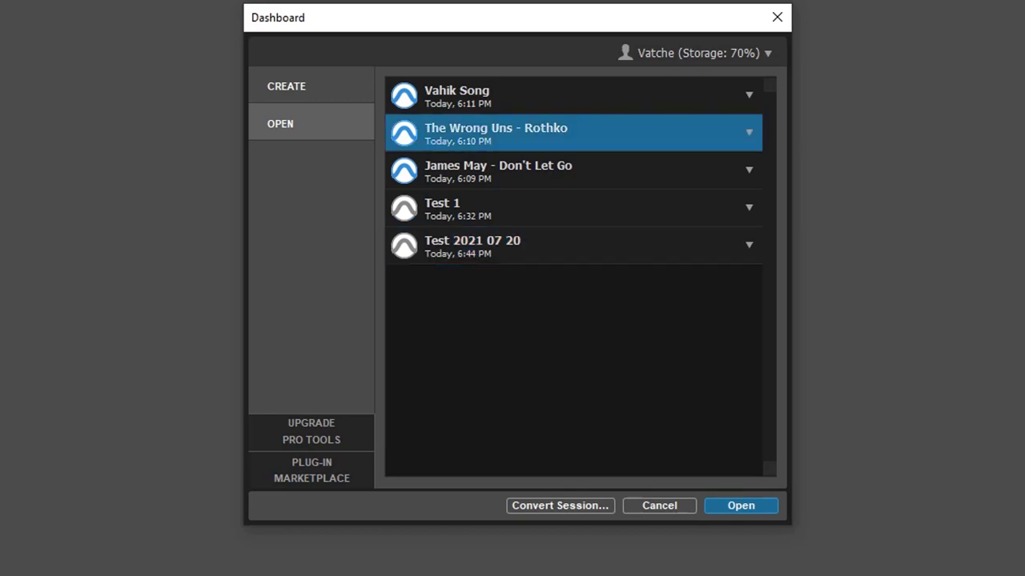
{"action": "left_click", "coordinate": [748, 132]}
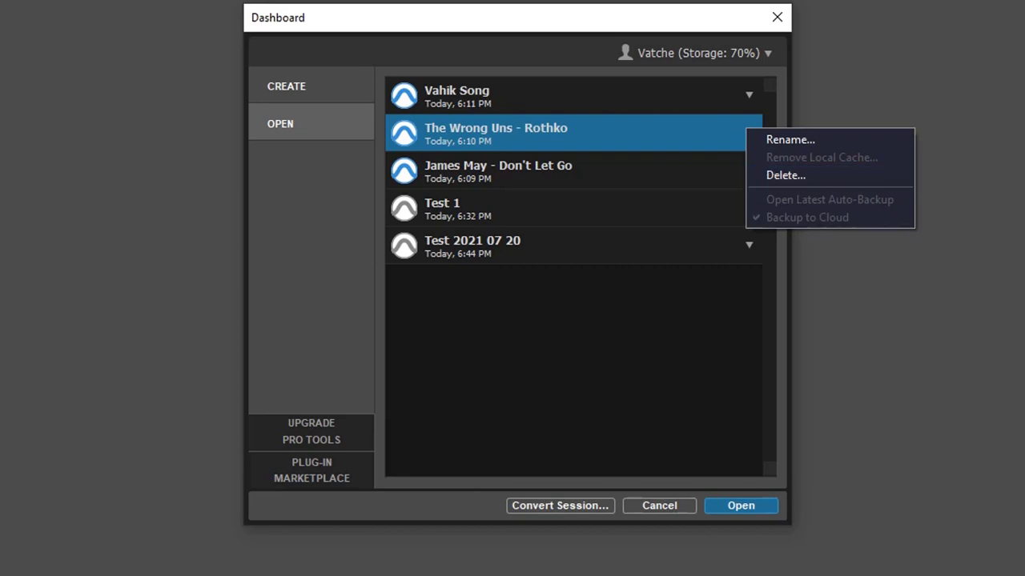
{"action": "left_click", "coordinate": [498, 172]}
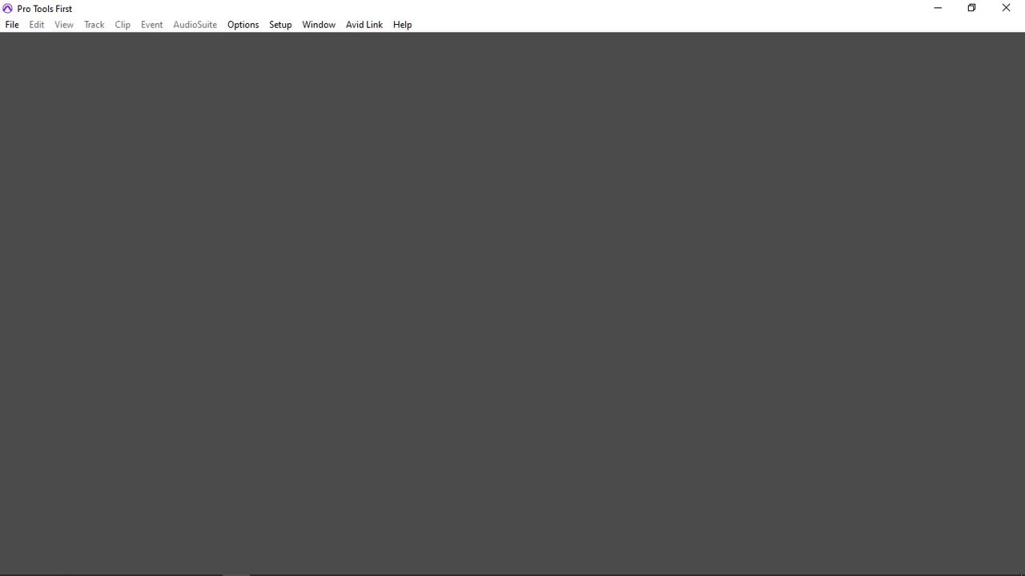
{"action": "left_click", "coordinate": [364, 24]}
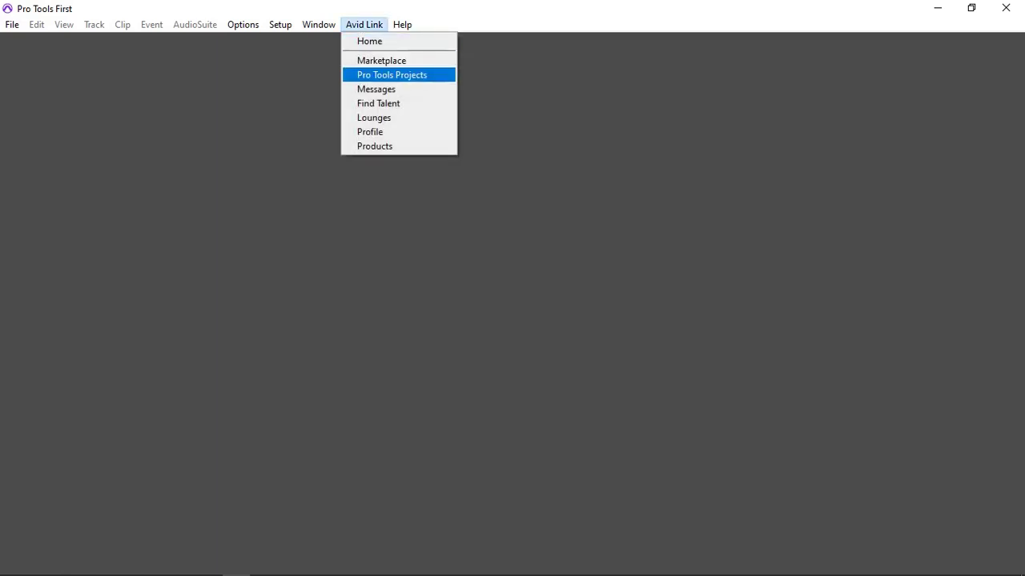
{"action": "key", "text": "Return"}
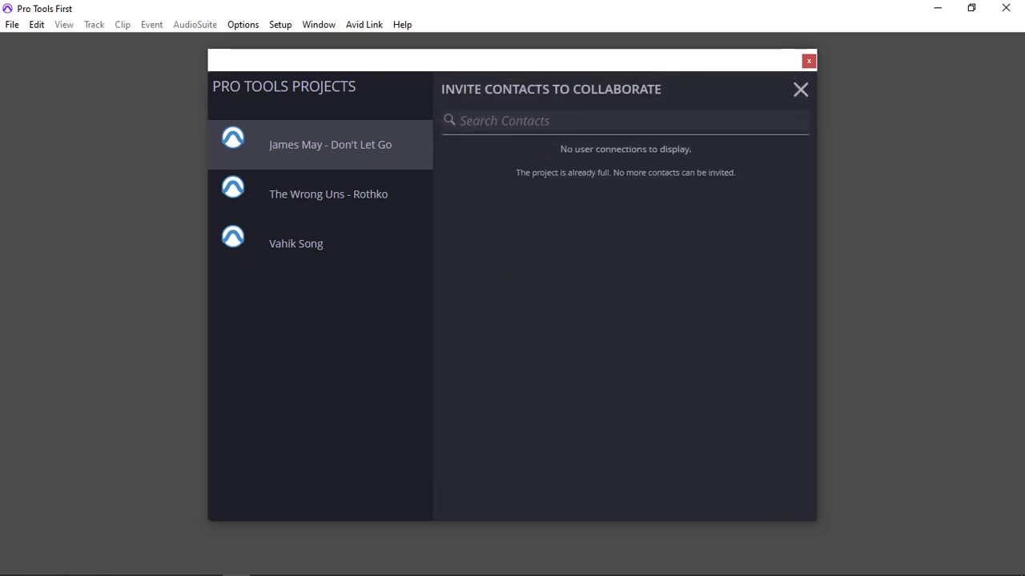
{"action": "key", "text": "Escape"}
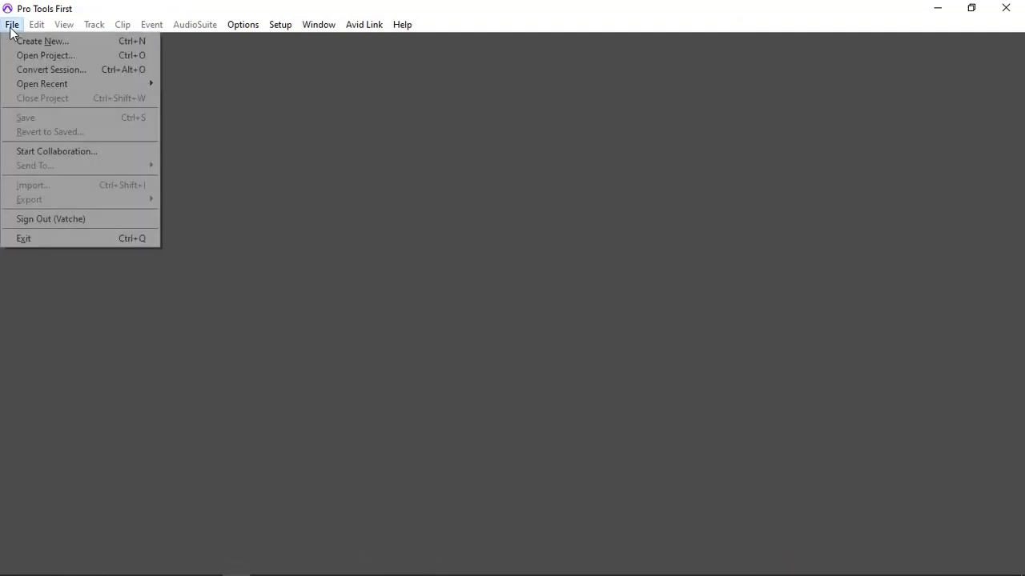
- Pick a project from the Open Project list and scroll through the Test 1 session
{"action": "left_click", "coordinate": [41, 55]}
{"action": "left_click", "coordinate": [479, 156]}
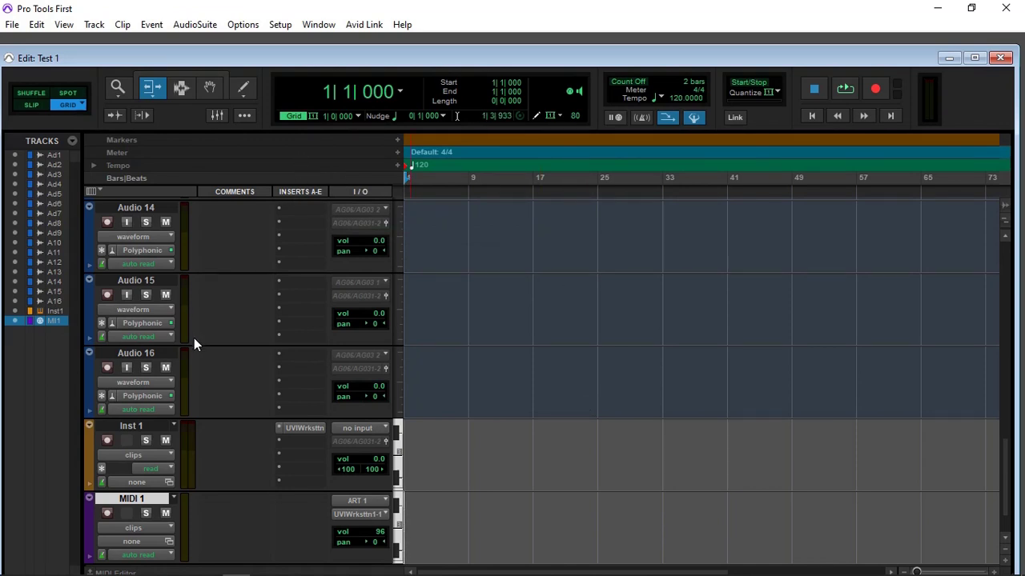
{"action": "scroll", "coordinate": [208, 342], "scroll_direction": "down", "scroll_amount": 3}
{"action": "scroll", "coordinate": [222, 362], "scroll_direction": "up", "scroll_amount": 10}
{"action": "scroll", "coordinate": [222, 360], "scroll_direction": "down", "scroll_amount": 10}
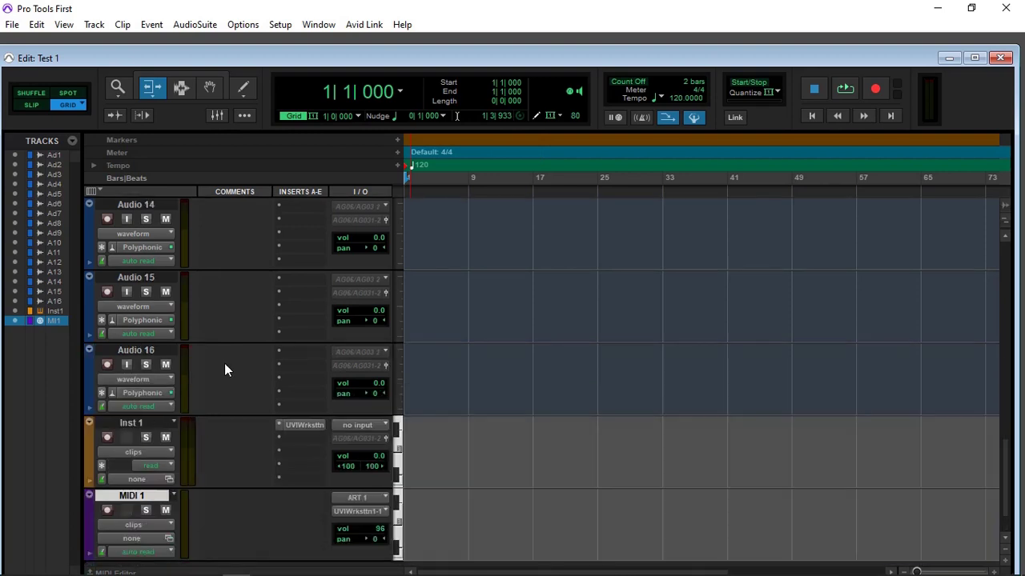
{"action": "scroll", "coordinate": [224, 364], "scroll_direction": "up", "scroll_amount": 7}
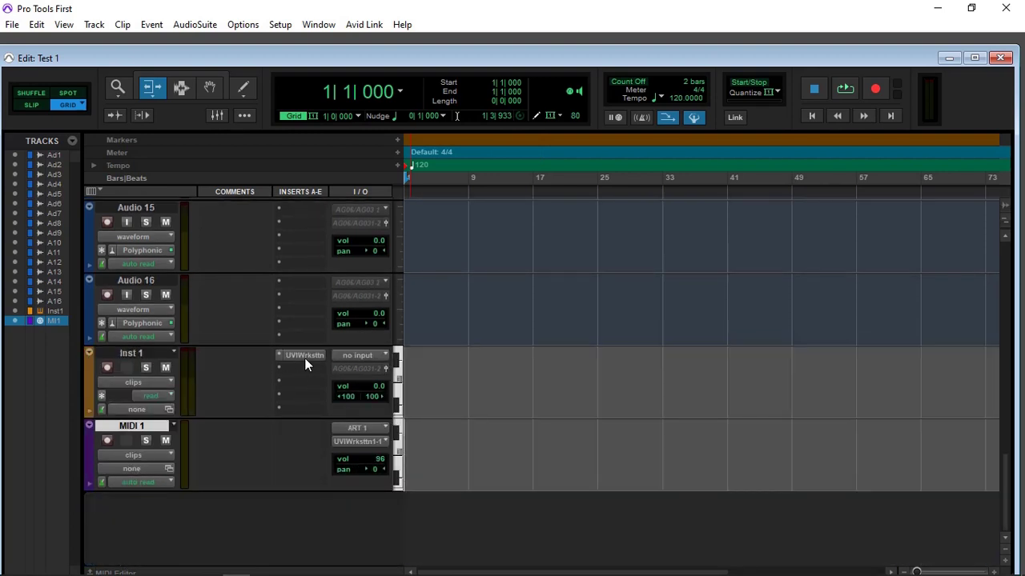
- Open UVI Workstation on Inst 1, play a run of notes, then close it
{"action": "left_click", "coordinate": [309, 356]}
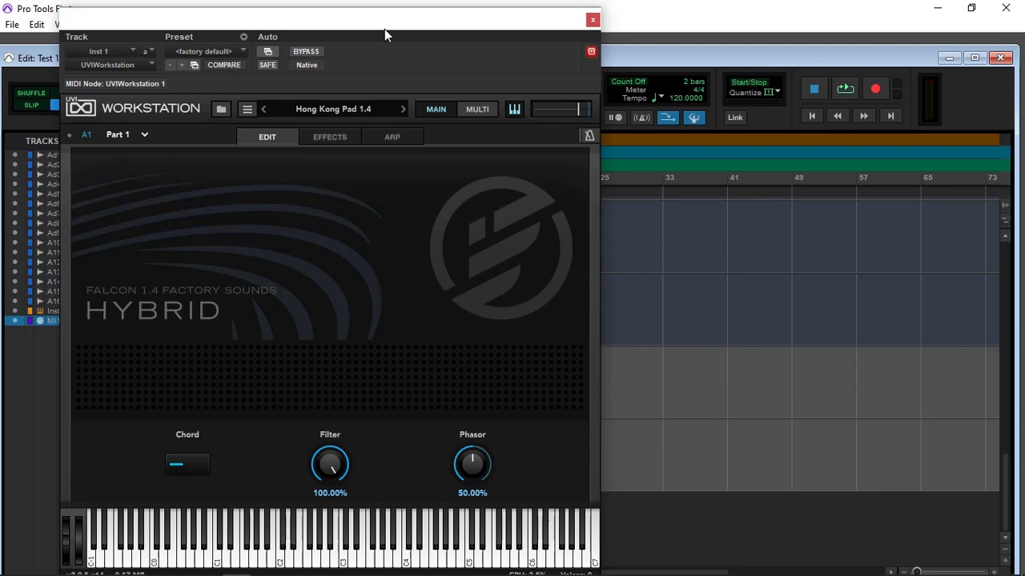
{"action": "left_click_drag", "start_coordinate": [354, 18], "coordinate": [482, 14]}
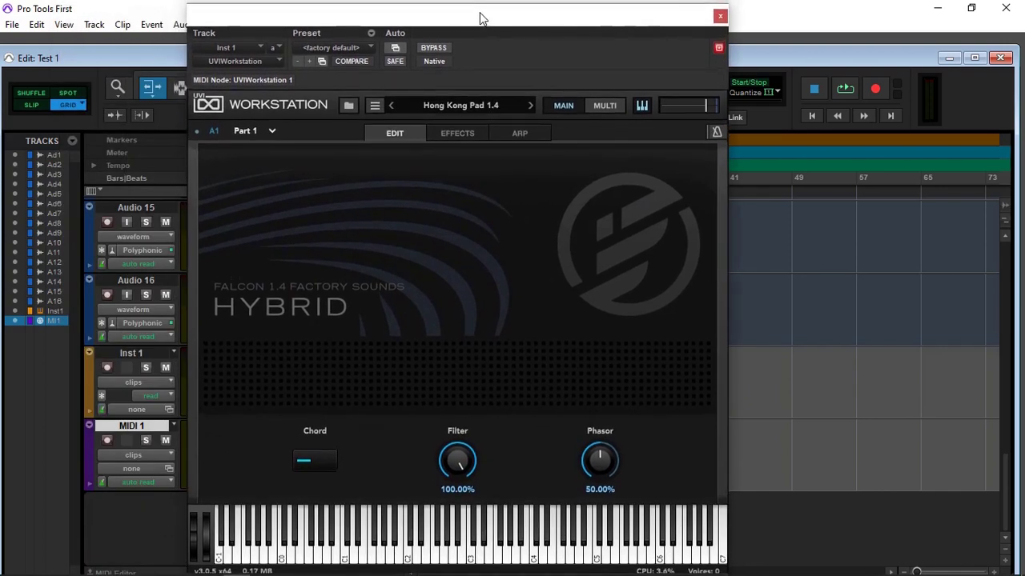
{"action": "left_click_drag", "start_coordinate": [476, 560], "coordinate": [378, 557]}
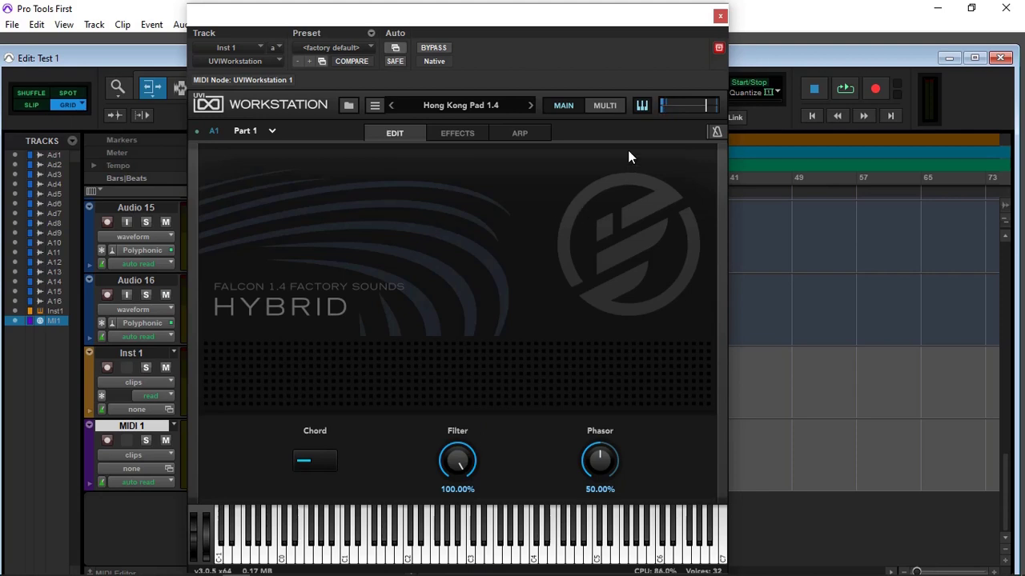
{"action": "left_click", "coordinate": [720, 15]}
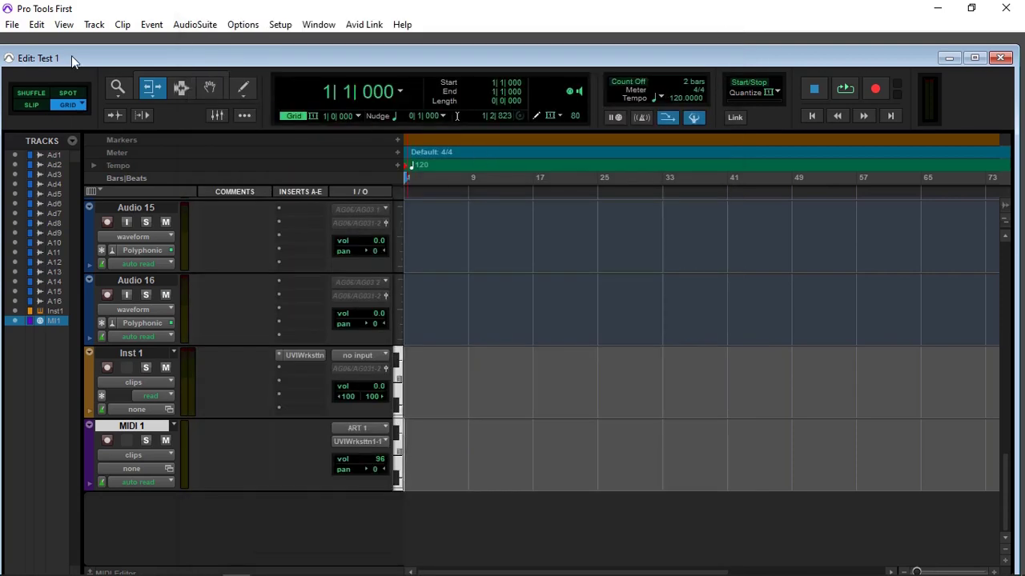
- Try opening the James May - Don't Let Go project from the project list
{"action": "left_click", "coordinate": [11, 25]}
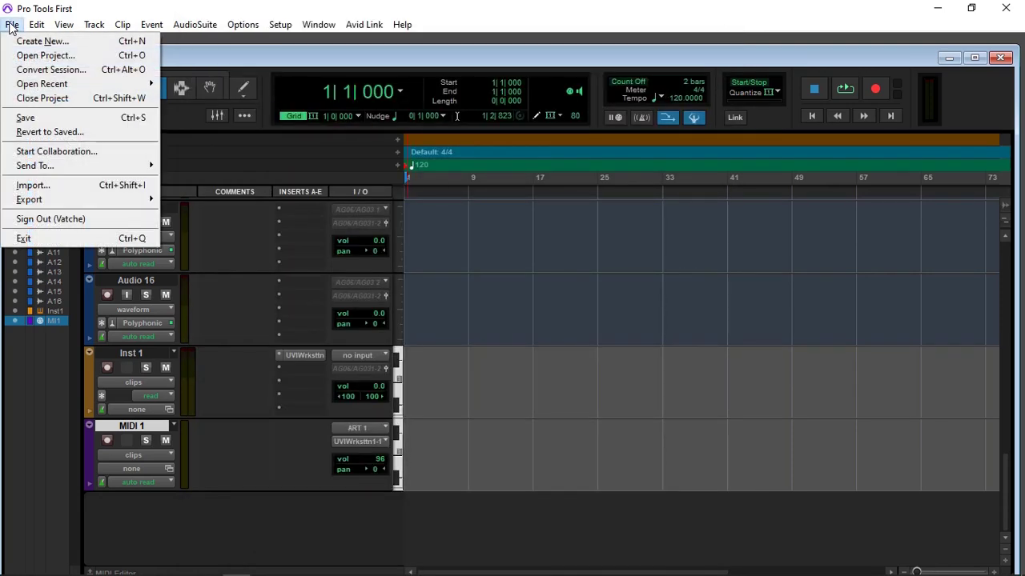
{"action": "left_click", "coordinate": [42, 55]}
{"action": "double_click", "coordinate": [487, 185]}
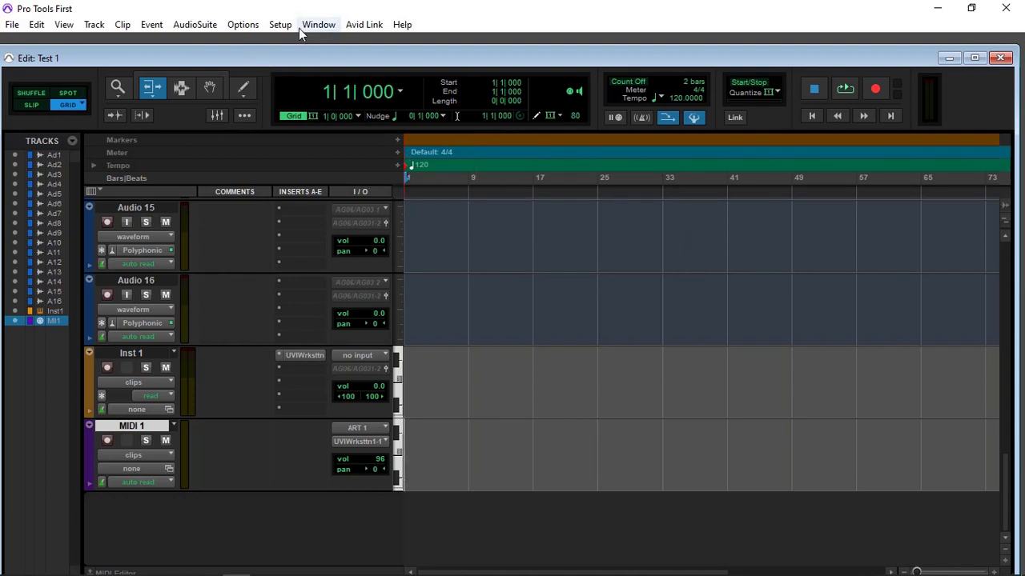
- Open the Task Manager and move it over the session's right side
{"action": "left_click", "coordinate": [319, 25]}
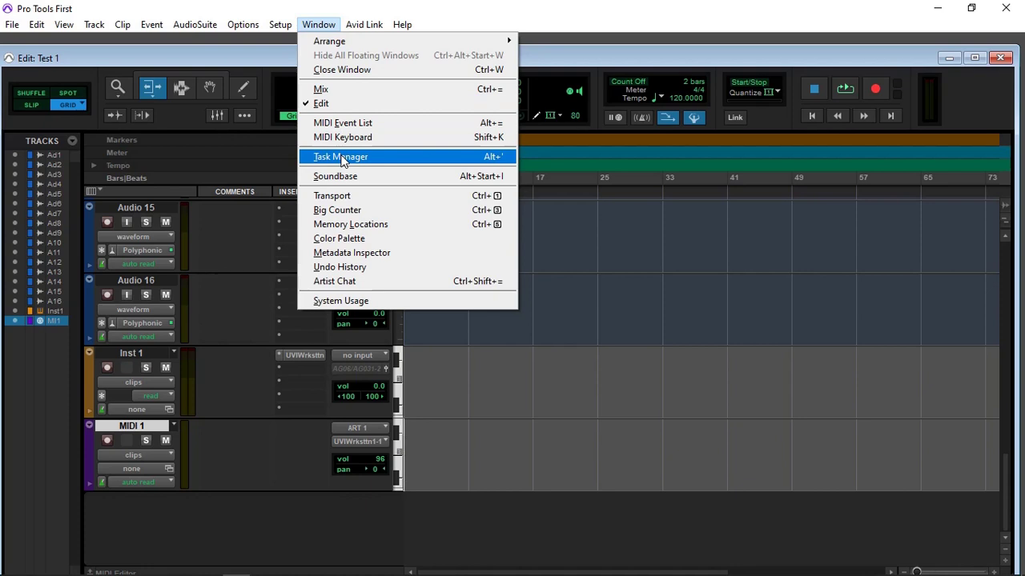
{"action": "left_click", "coordinate": [344, 157]}
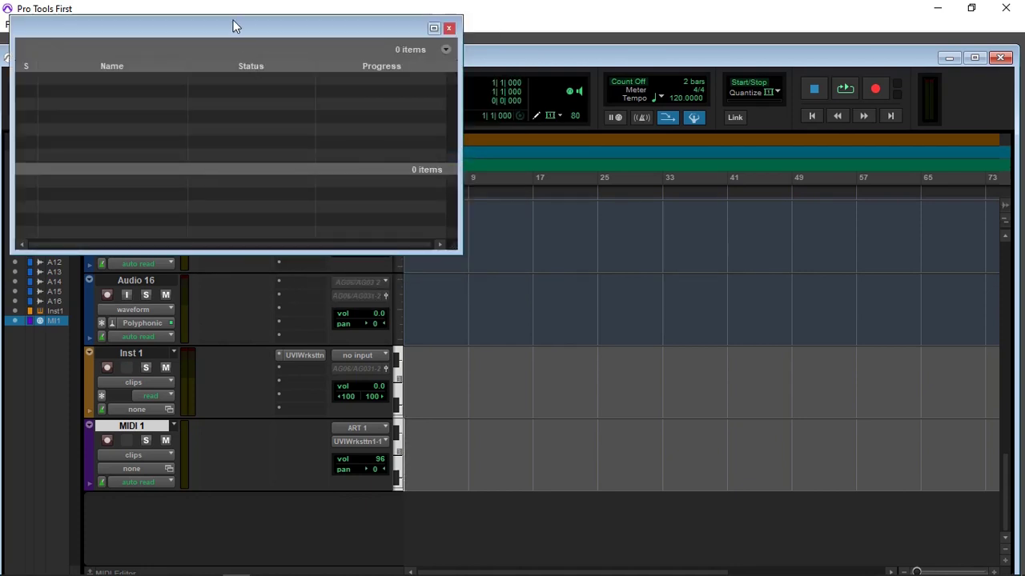
{"action": "left_click_drag", "start_coordinate": [232, 24], "coordinate": [656, 89]}
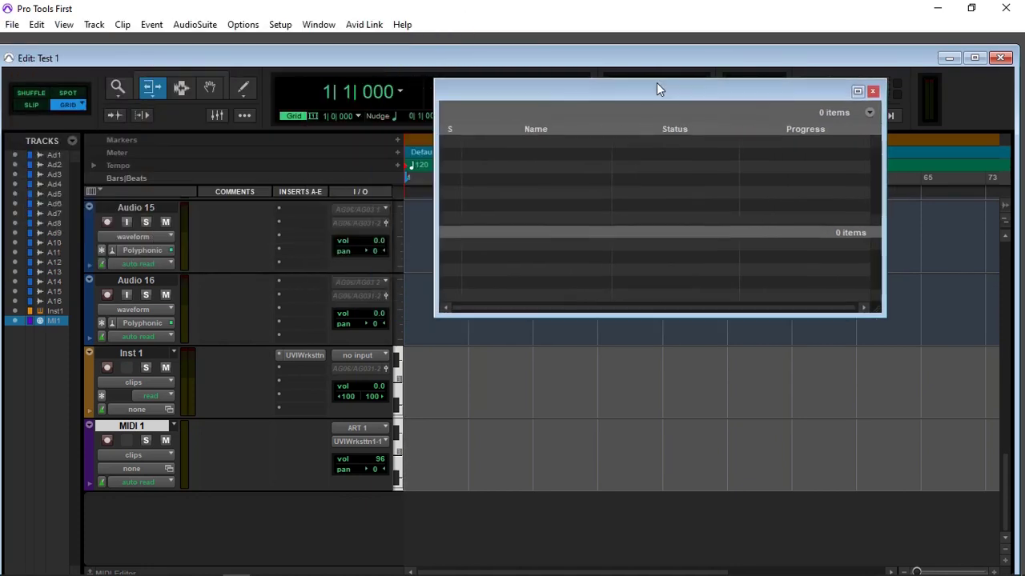
- Reopen the project list and try opening James May - Don't Let Go again
{"action": "left_click", "coordinate": [12, 24]}
{"action": "mouse_move", "coordinate": [43, 85]}
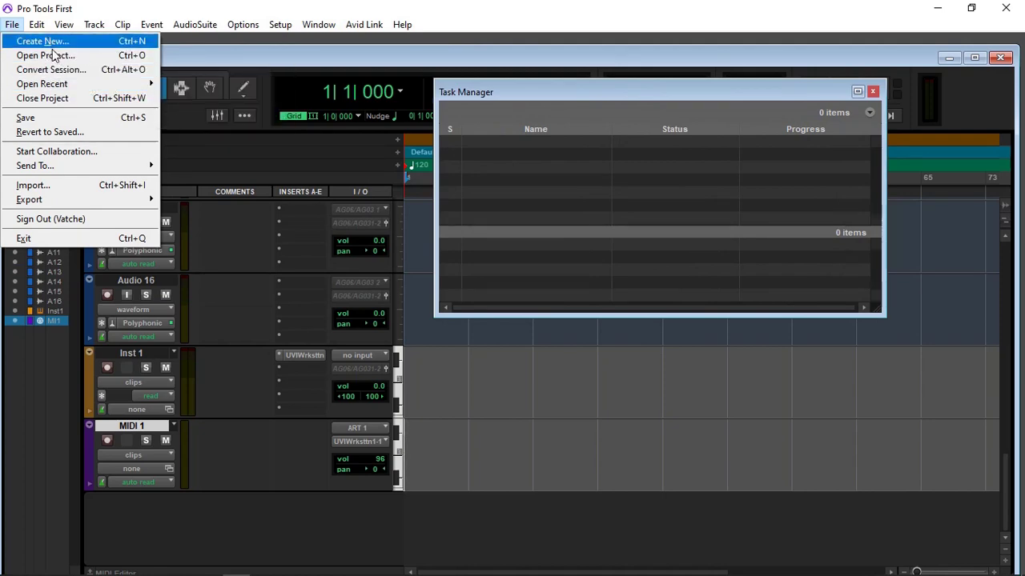
{"action": "left_click", "coordinate": [58, 58]}
{"action": "left_click_drag", "start_coordinate": [456, 69], "coordinate": [170, 82]}
{"action": "left_click", "coordinate": [189, 197]}
{"action": "double_click", "coordinate": [190, 198]}
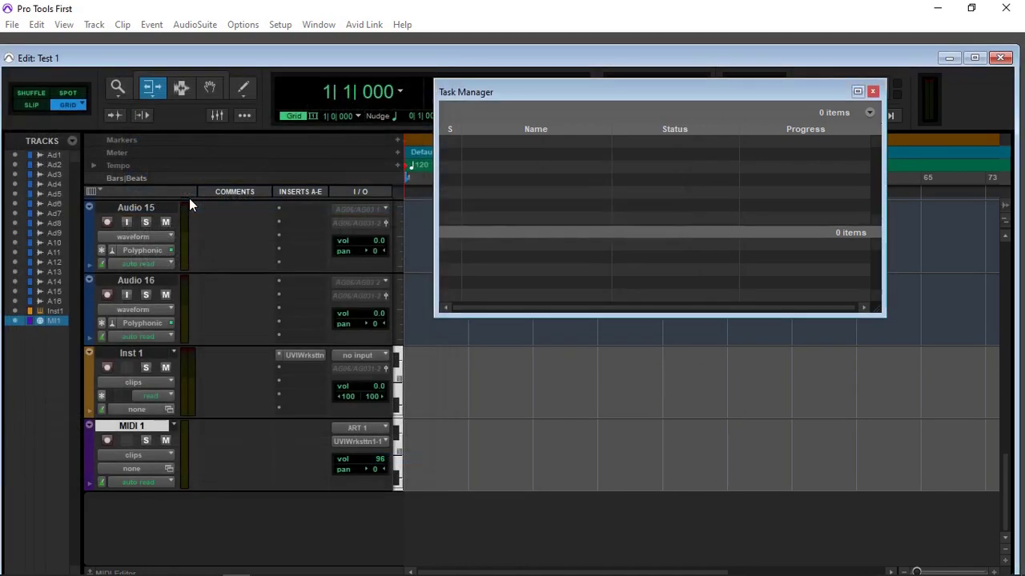